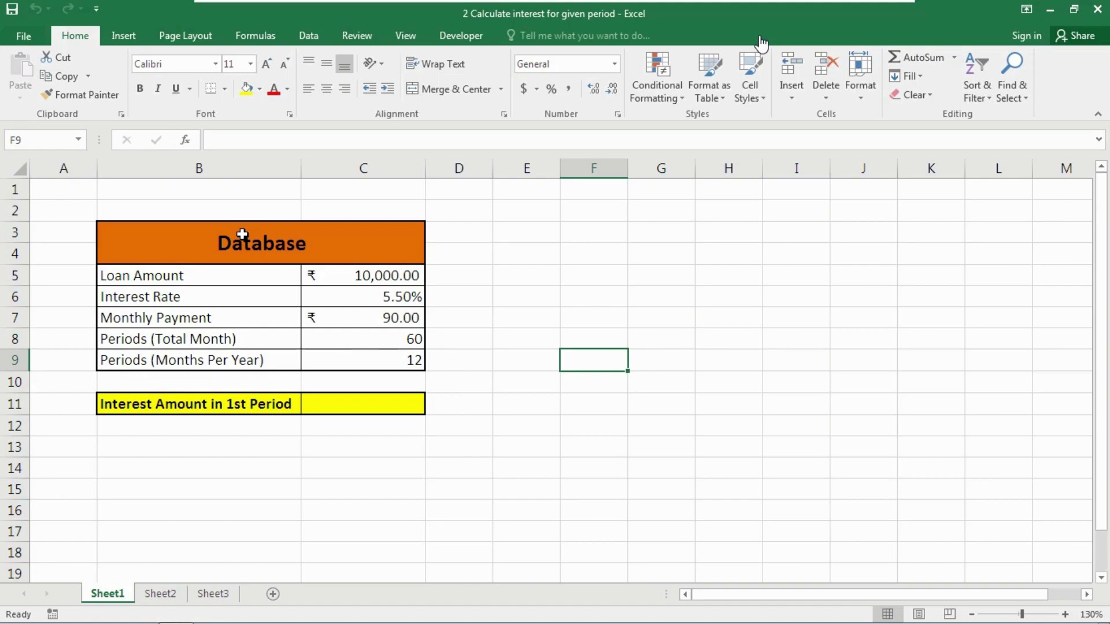
# Zoom the sheet from 130% to 145% so the loan Database table is larger
pyautogui.scroll(1, 243, 234)
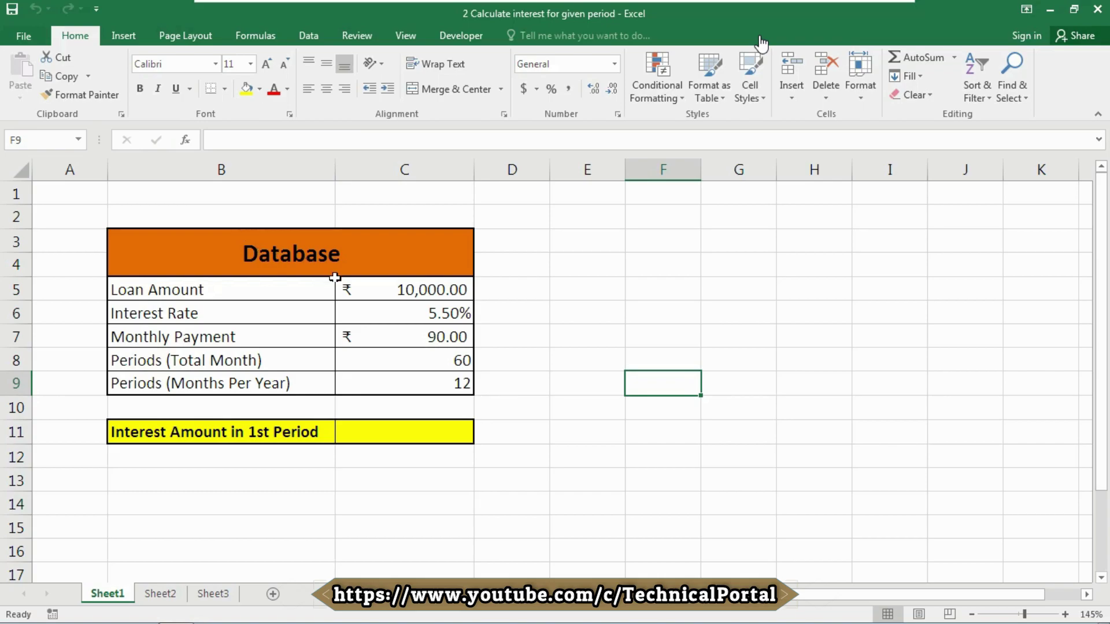
pyautogui.scroll(1, 383, 273)
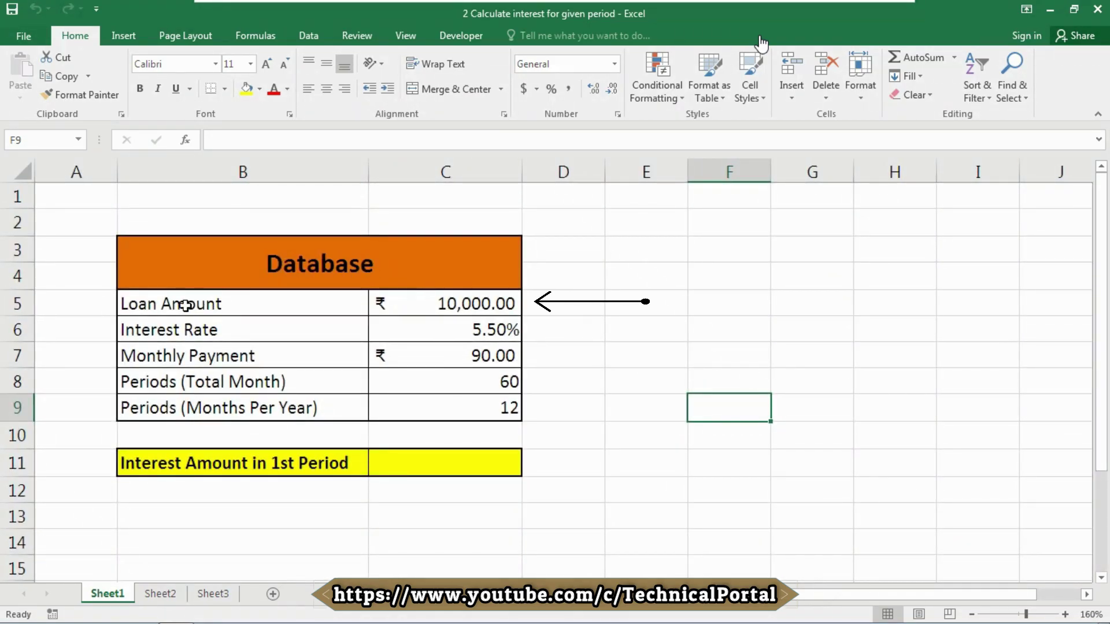
pyautogui.click(205, 304)
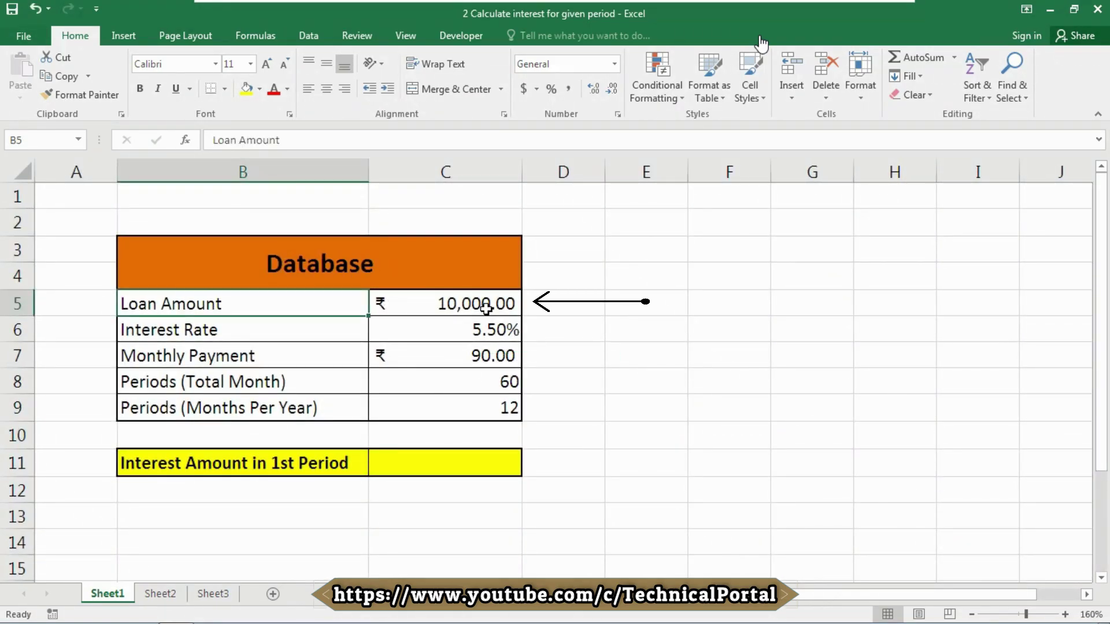
pyautogui.click(215, 325)
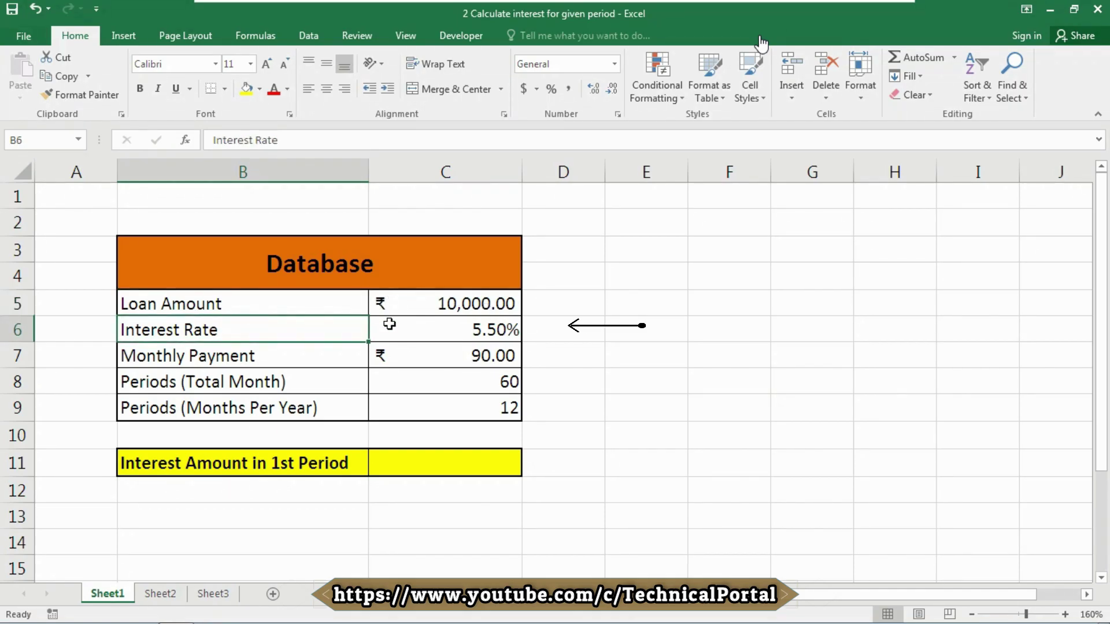
pyautogui.click(511, 328)
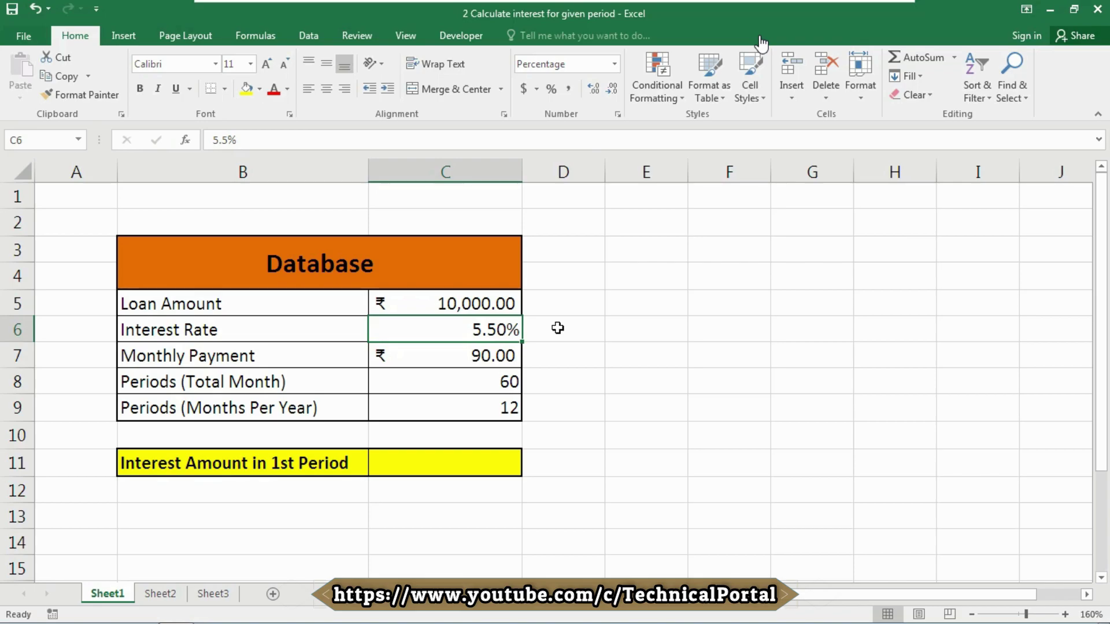
pyautogui.click(278, 354)
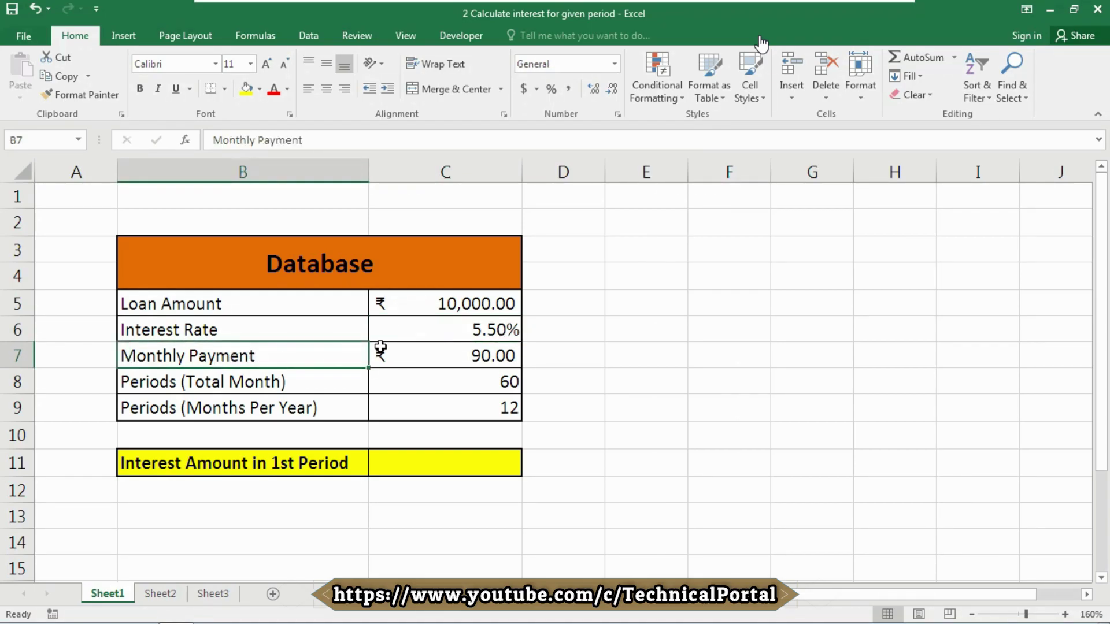
pyautogui.click(424, 356)
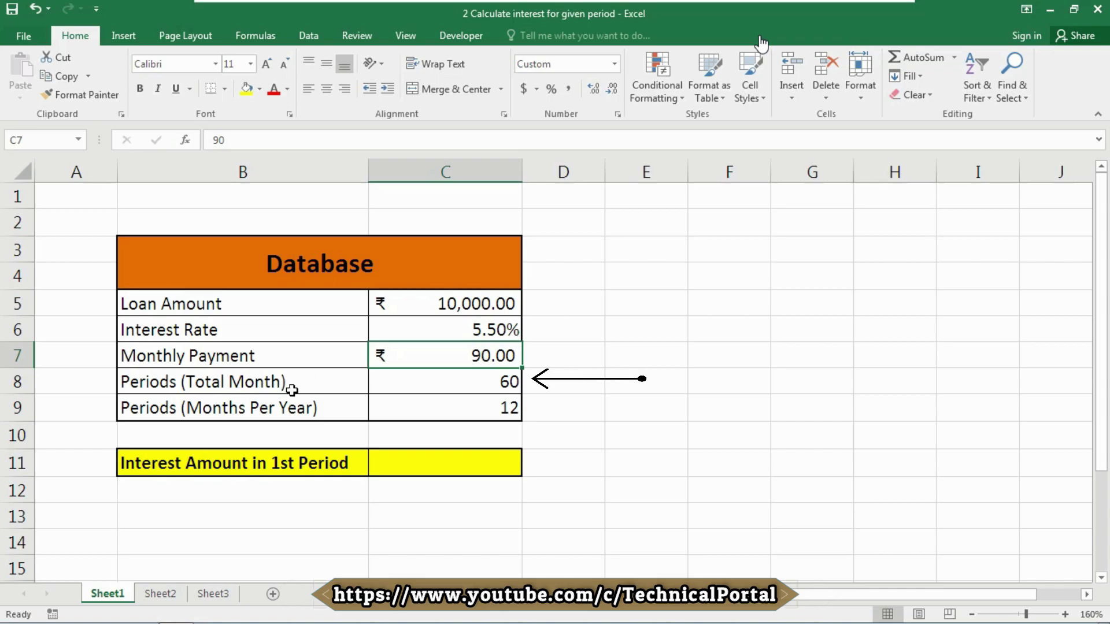
pyautogui.click(485, 383)
pyautogui.click(156, 408)
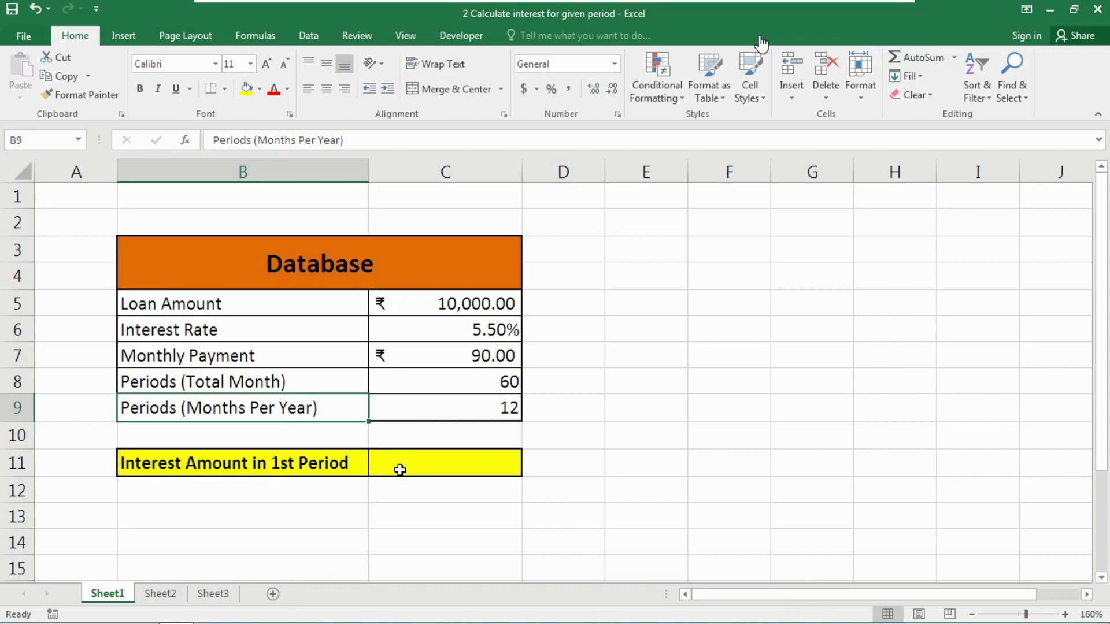
pyautogui.click(223, 466)
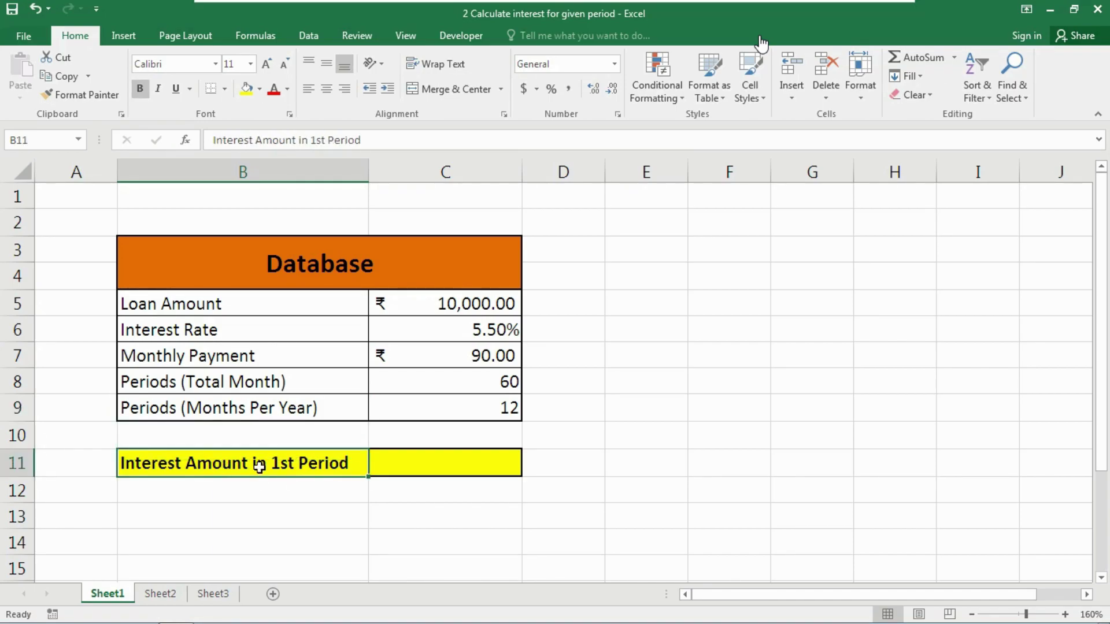
pyautogui.click(447, 468)
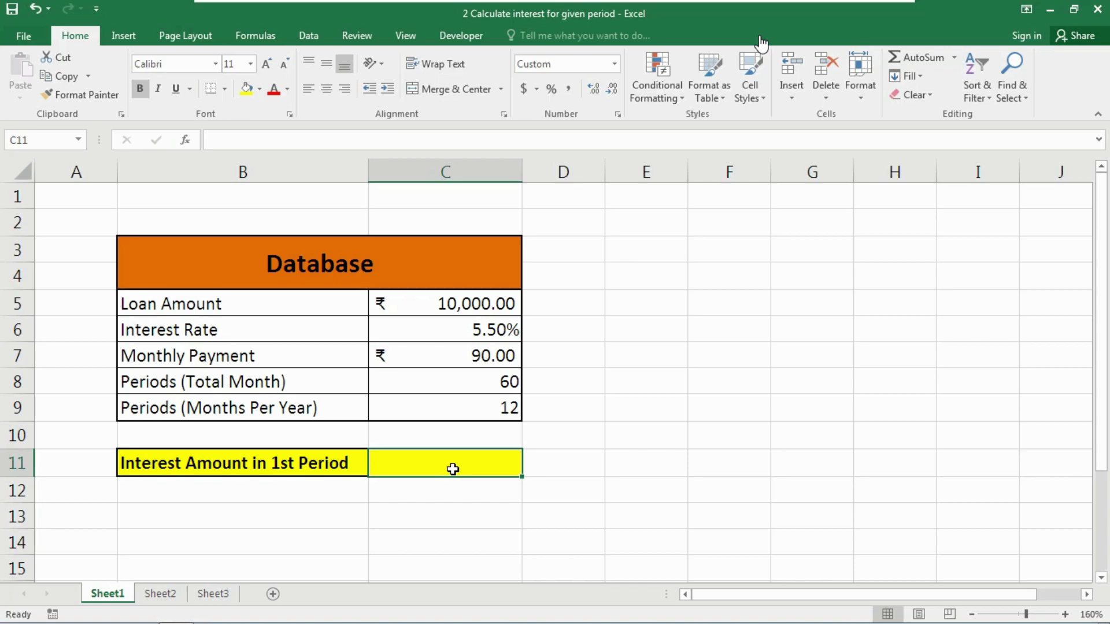
pyautogui.click(567, 303)
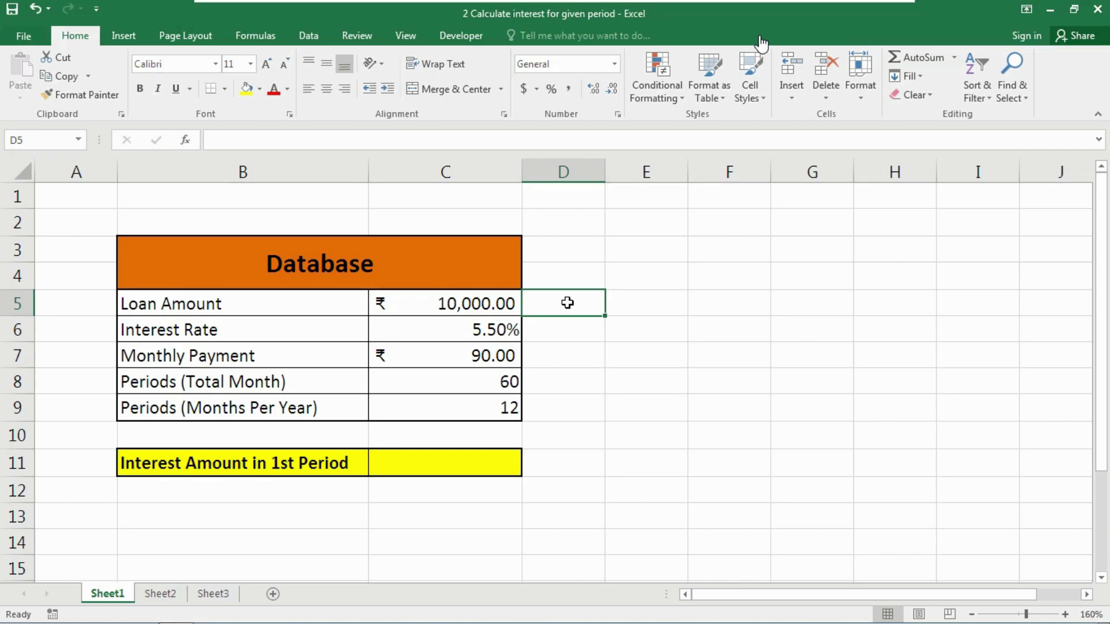
pyautogui.click(429, 471)
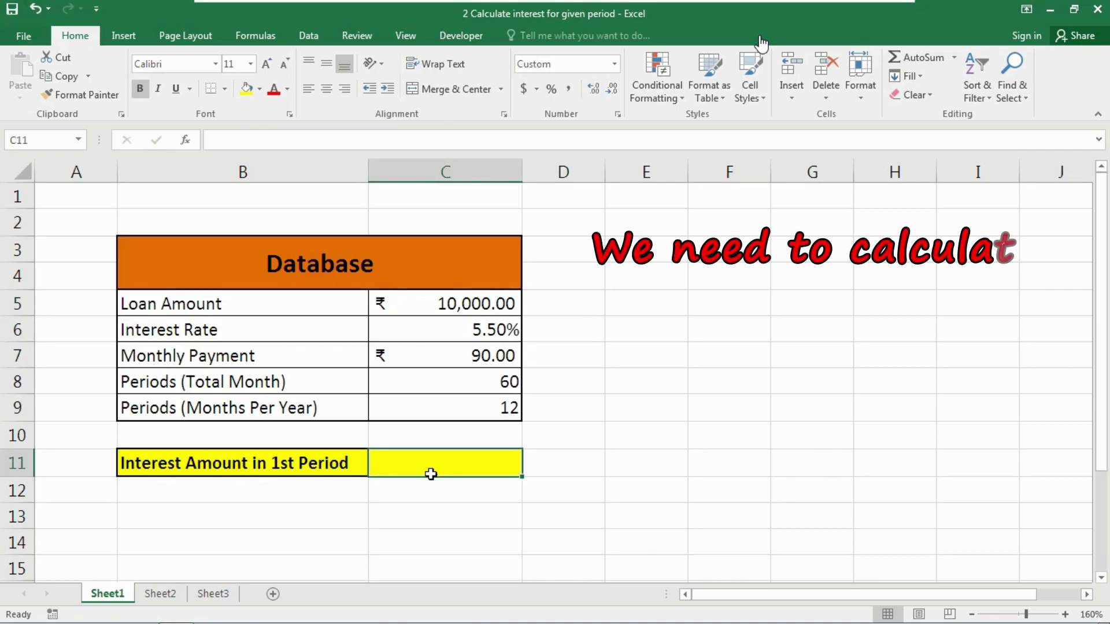
pyautogui.click(466, 384)
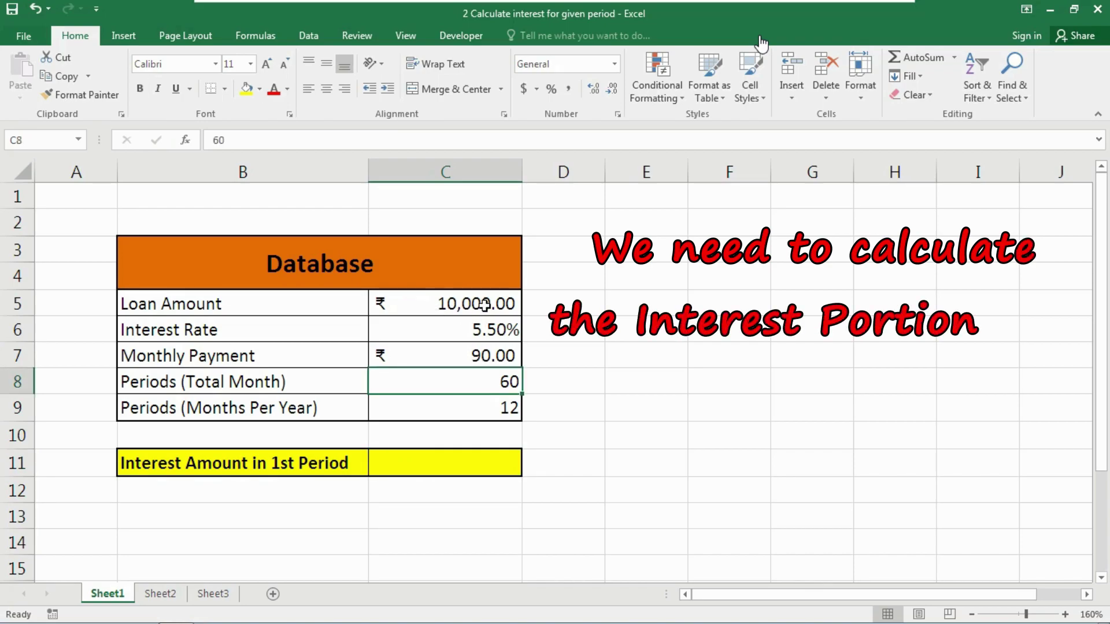
pyautogui.click(465, 336)
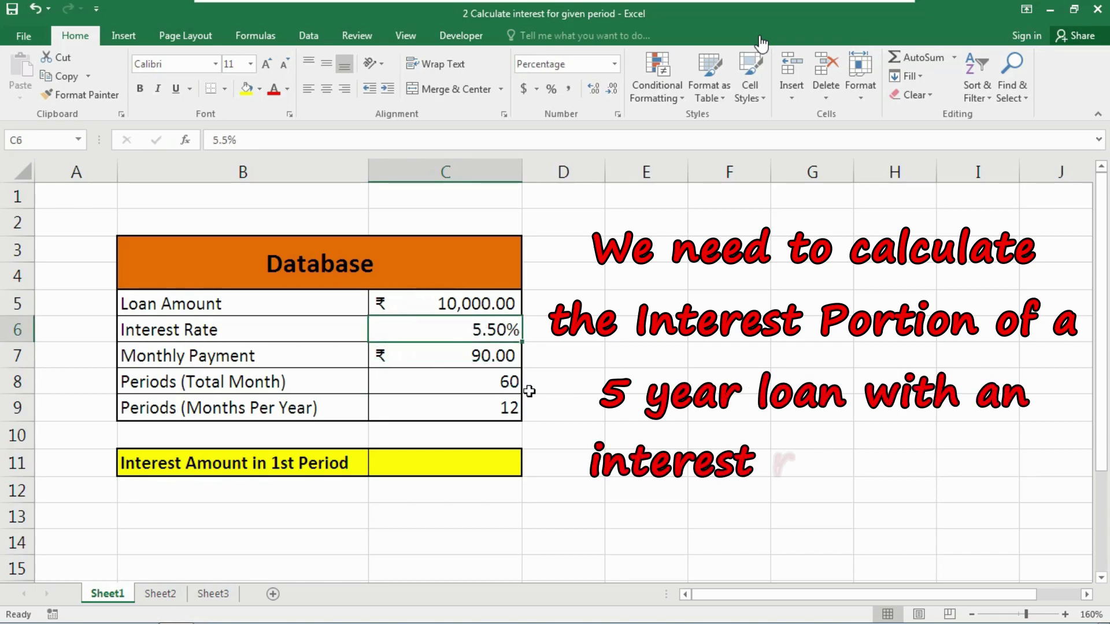
pyautogui.click(484, 404)
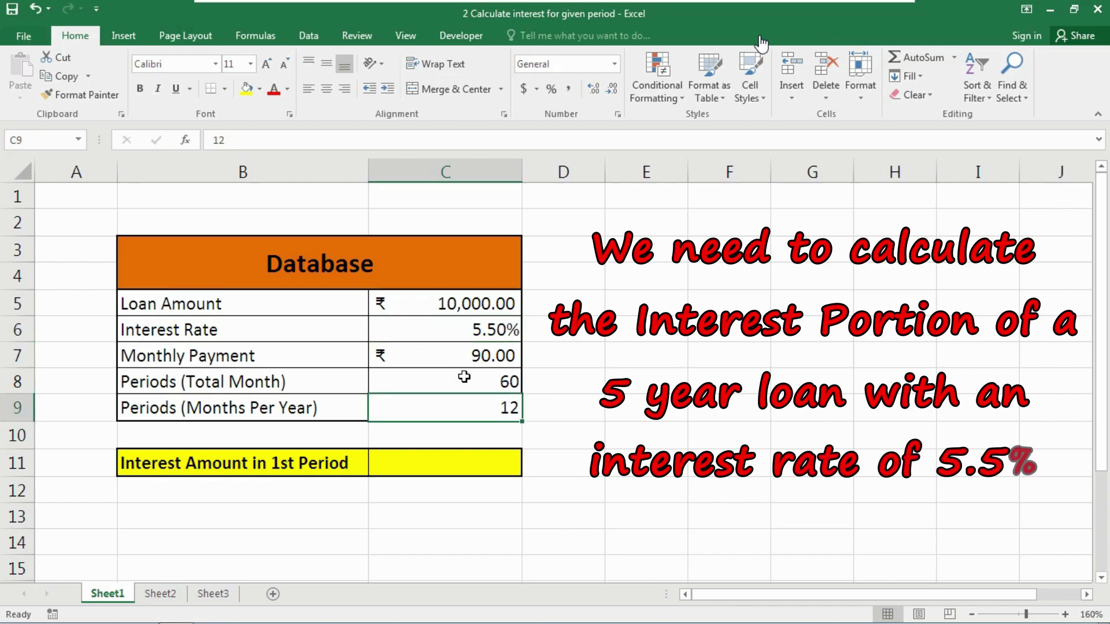
pyautogui.click(434, 377)
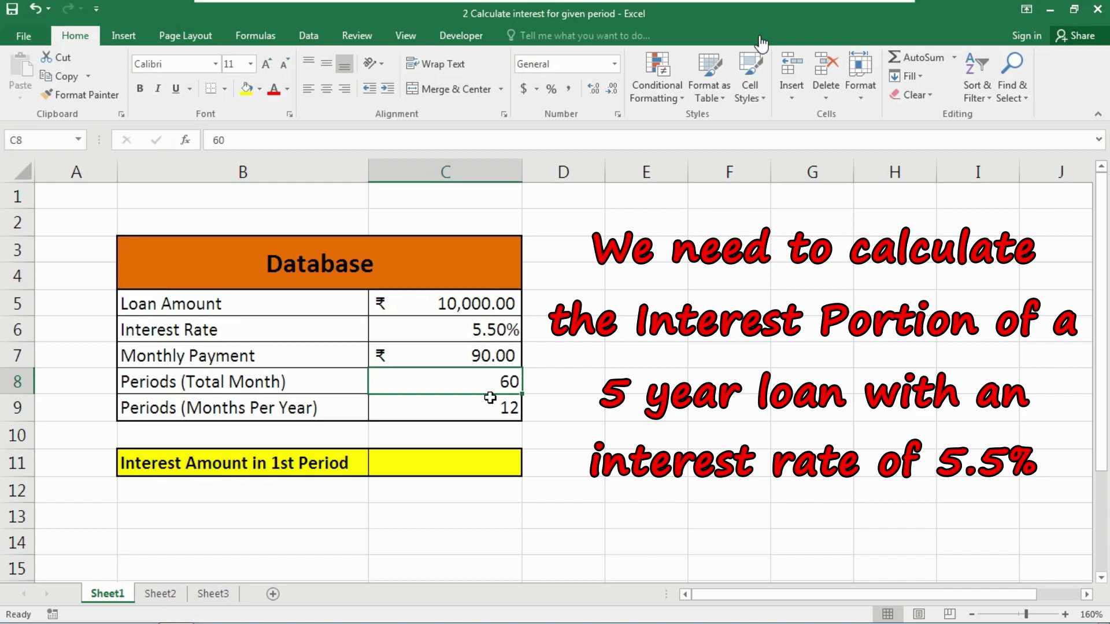
pyautogui.click(465, 462)
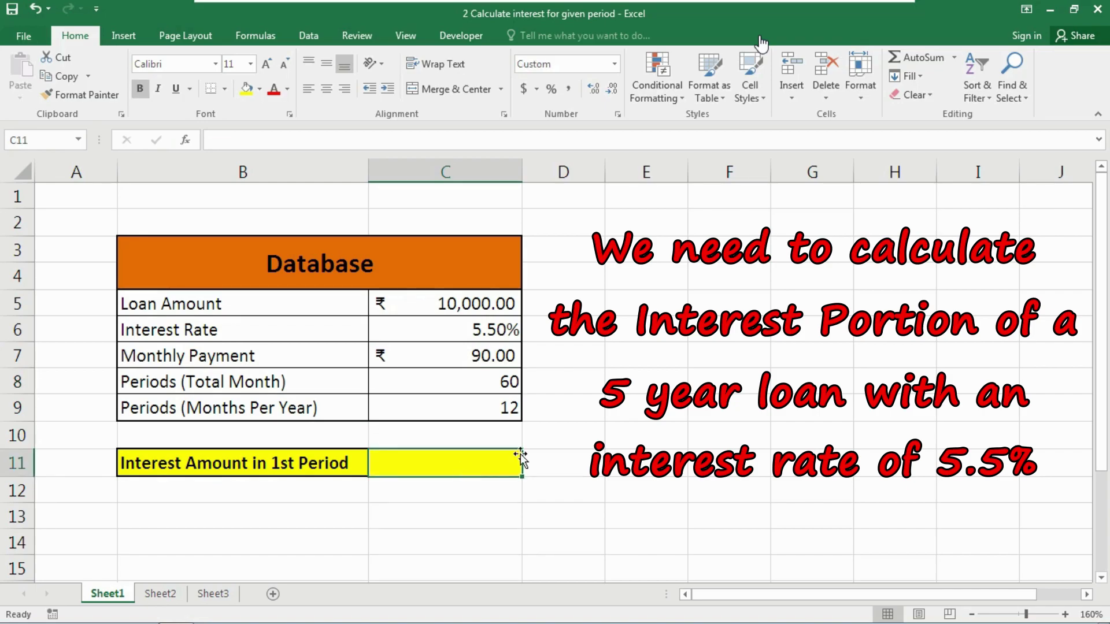
# Begin an =IPMT( formula in yellow cell C11 via the autocomplete suggestion
pyautogui.write('=ip')
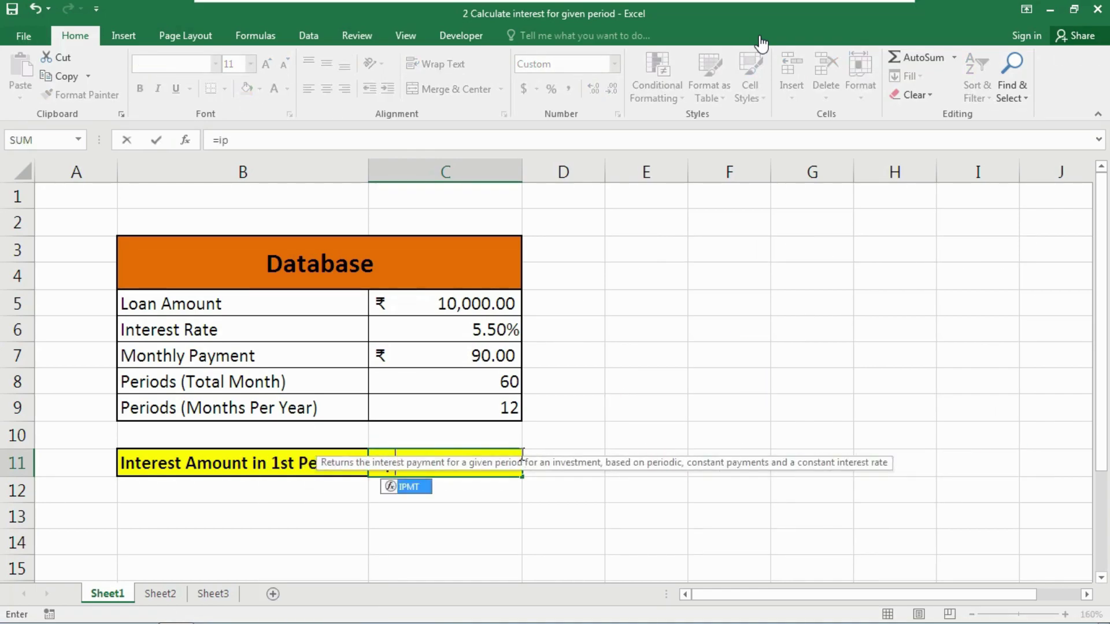
pyautogui.write('mt')
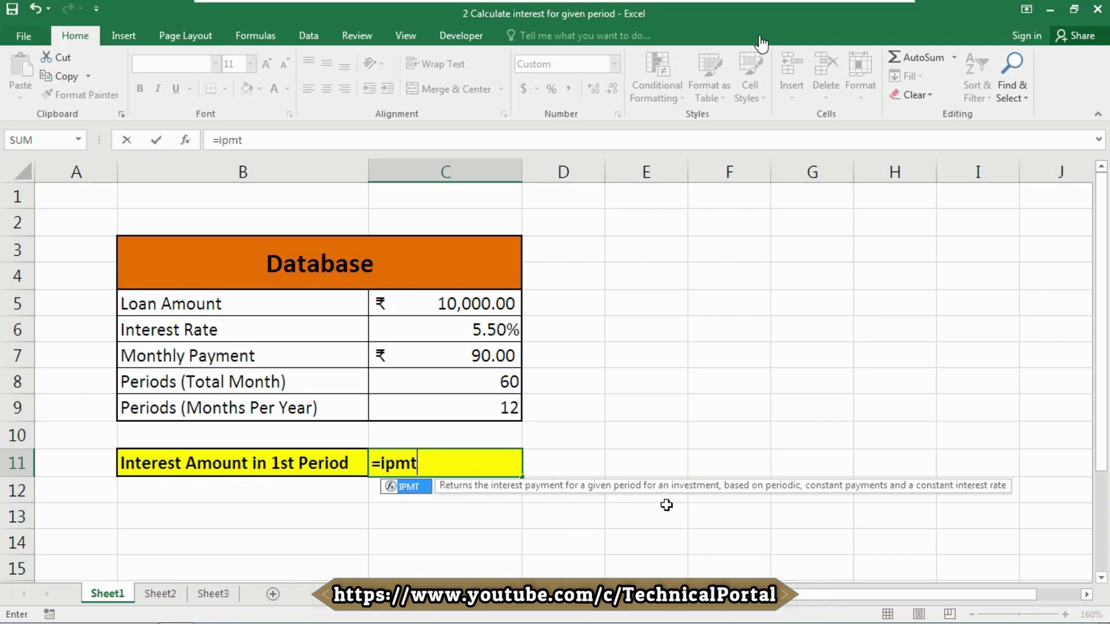
pyautogui.press('Tab')
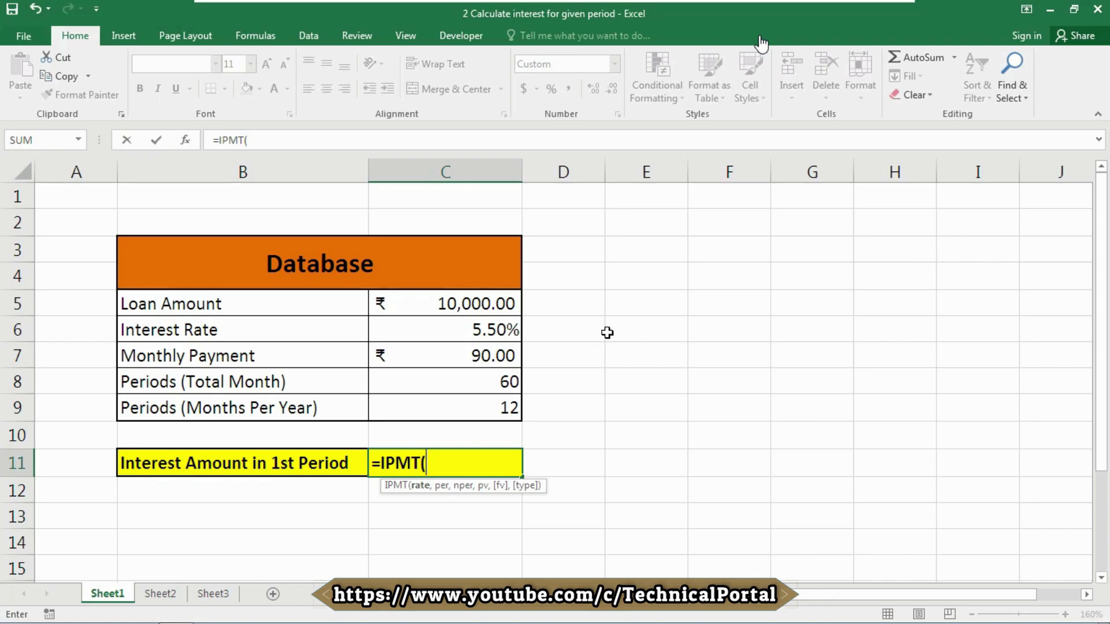
# Enter rate C6/C9 and period 1 as the first IPMT arguments
pyautogui.click(473, 332)
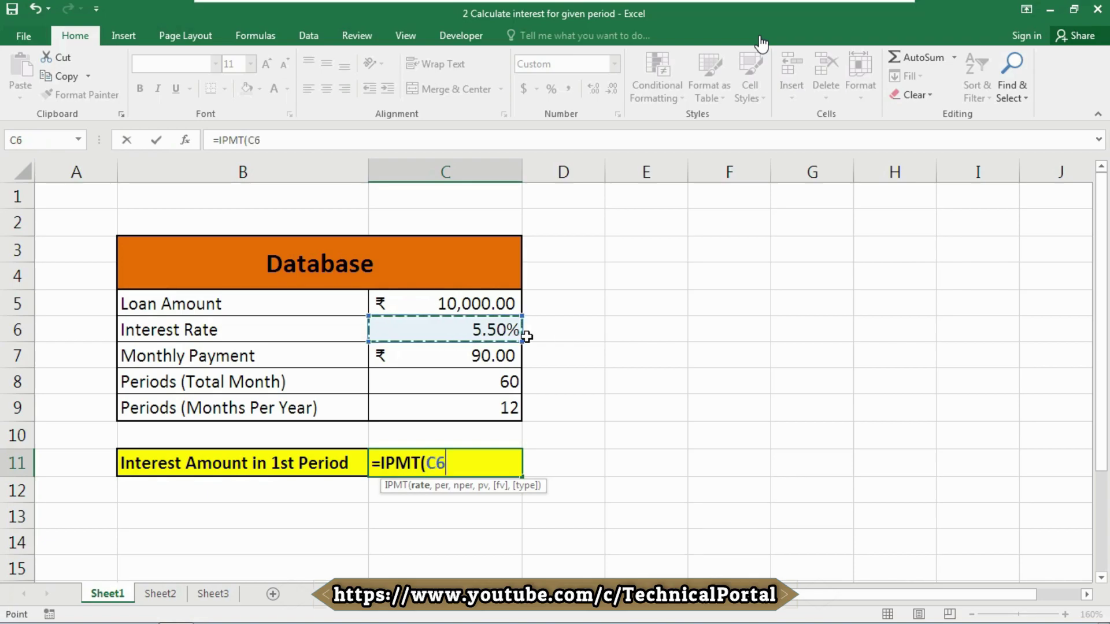
pyautogui.write('/')
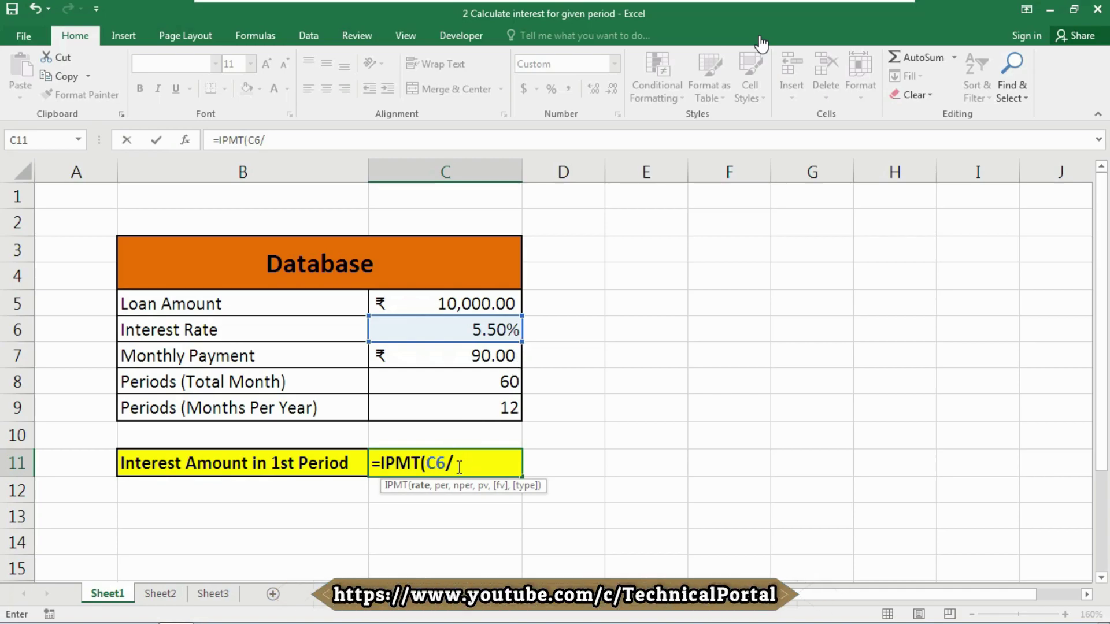
pyautogui.click(492, 415)
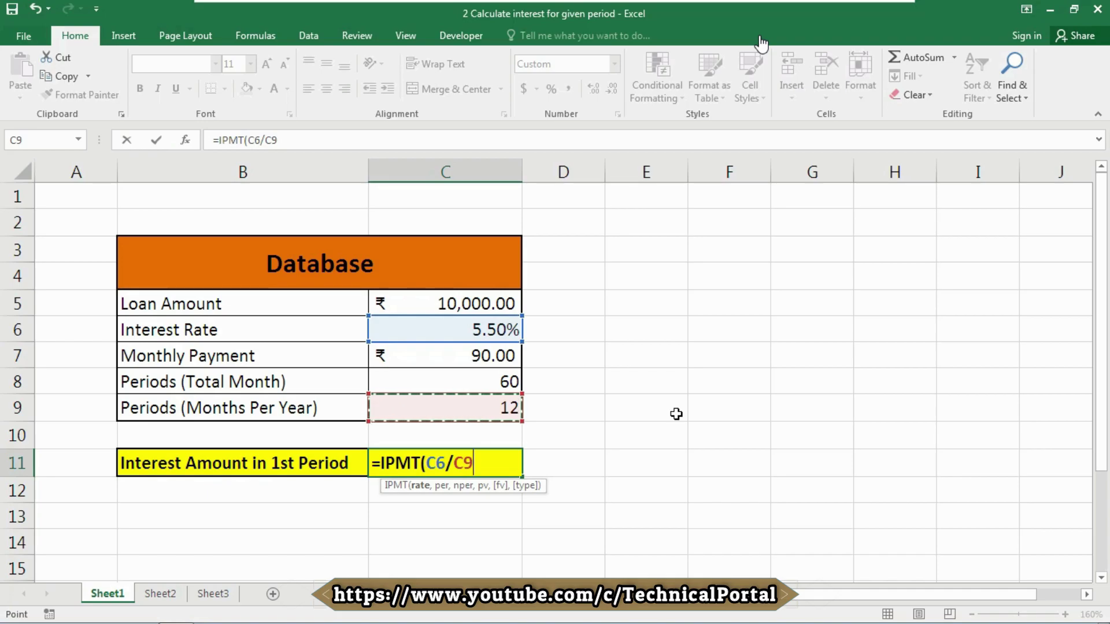
pyautogui.write(',')
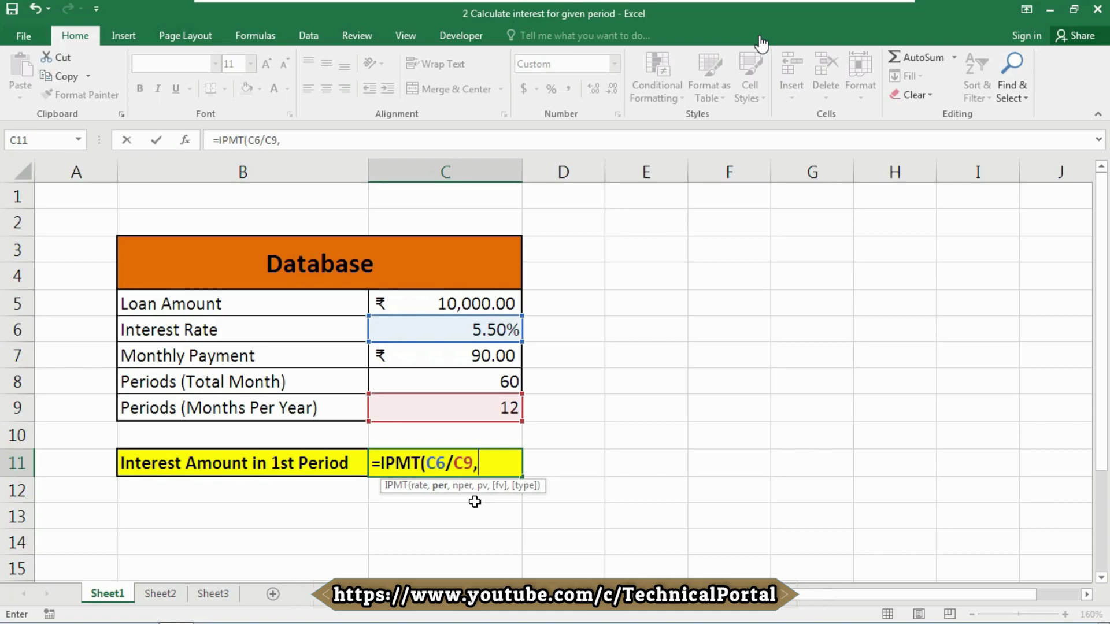
pyautogui.write('1')
pyautogui.write(',')
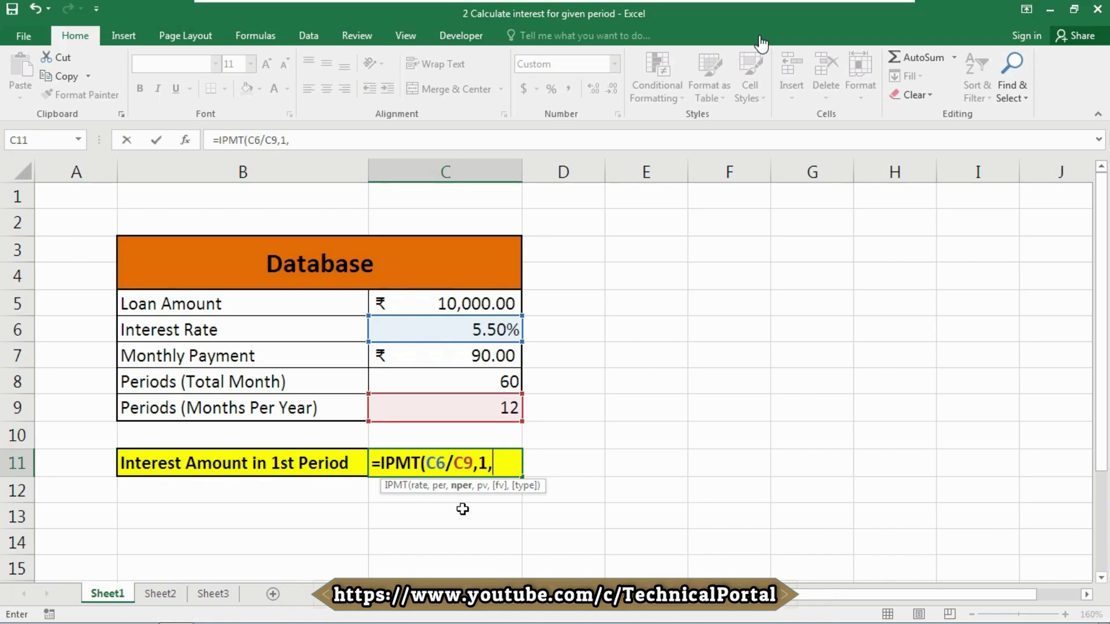
# Complete the formula as =IPMT(C6/C9,1,C8,-C5), returning ₹ 45.83
pyautogui.click(499, 376)
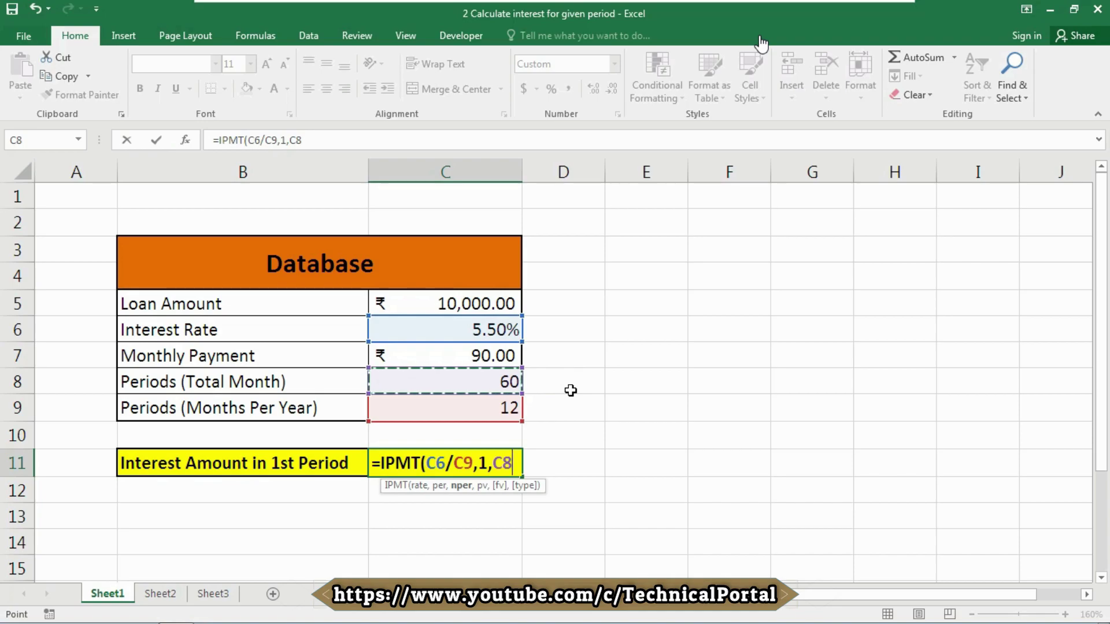
pyautogui.write(',')
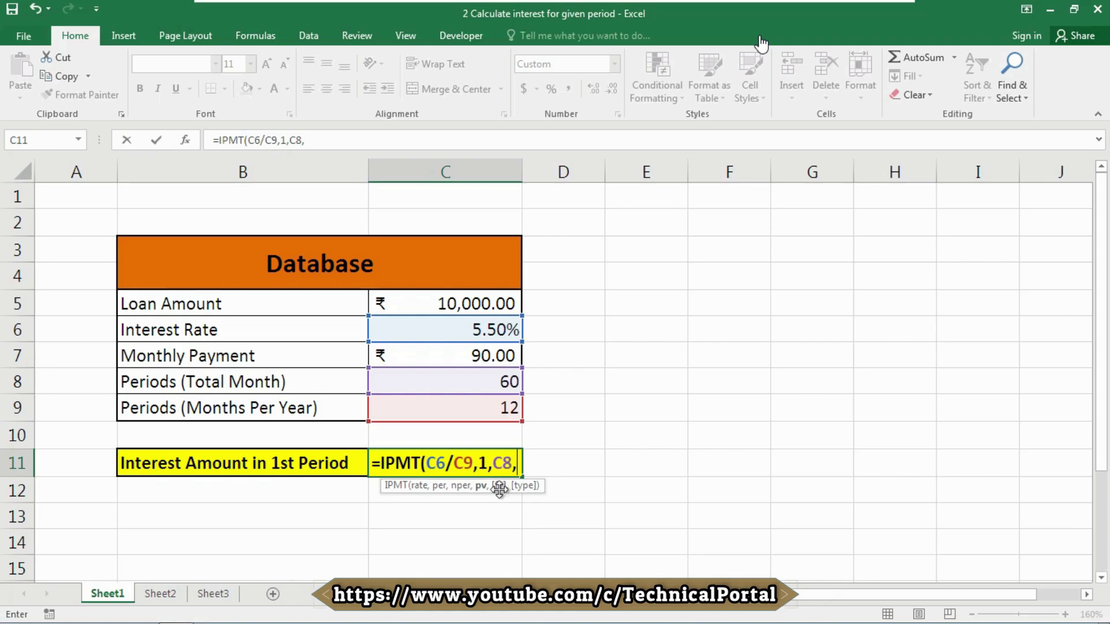
pyautogui.write('-')
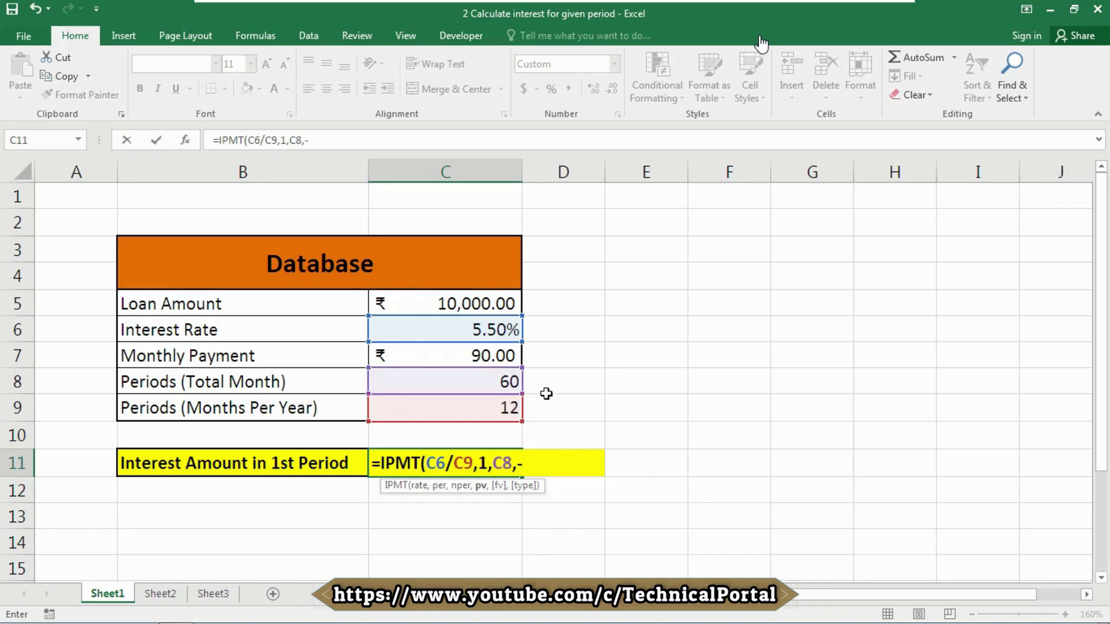
pyautogui.click(473, 298)
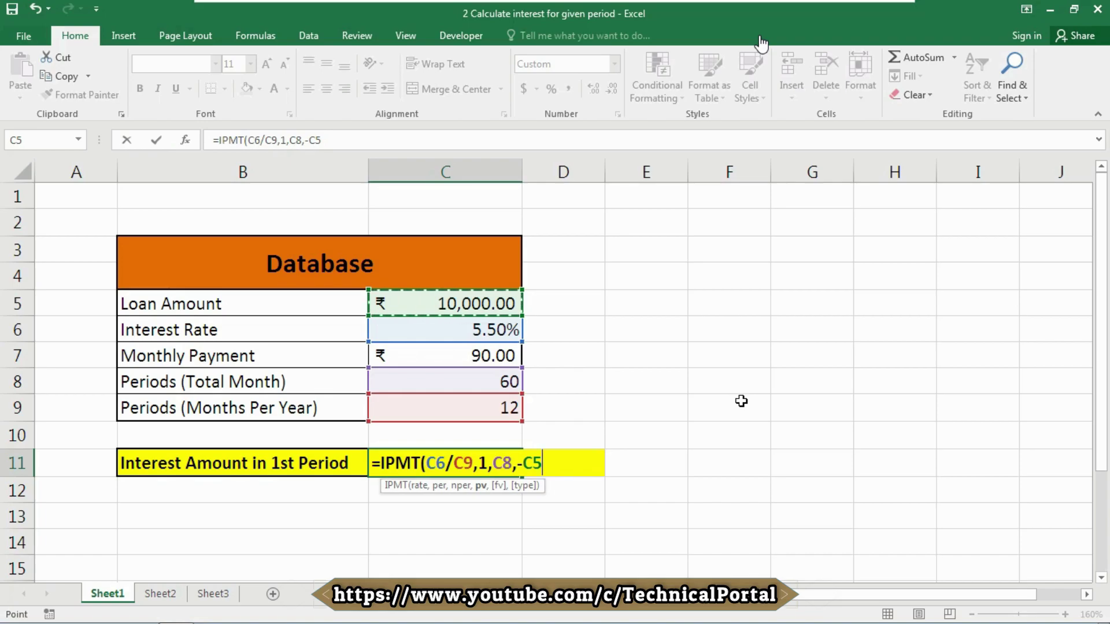
pyautogui.write(')')
pyautogui.press('Return')
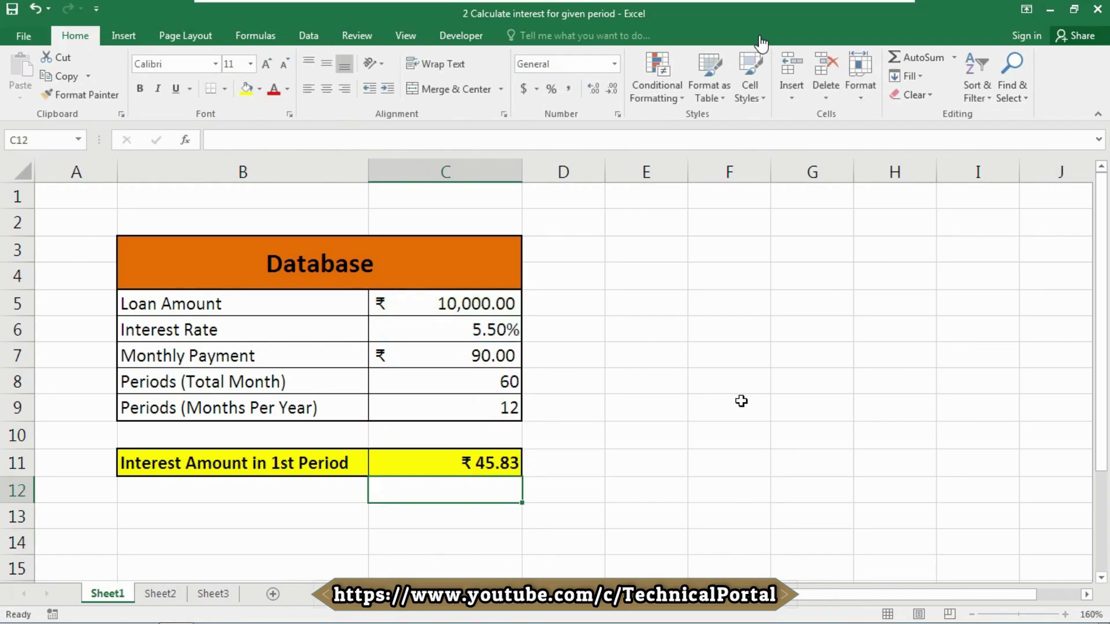
pyautogui.click(485, 463)
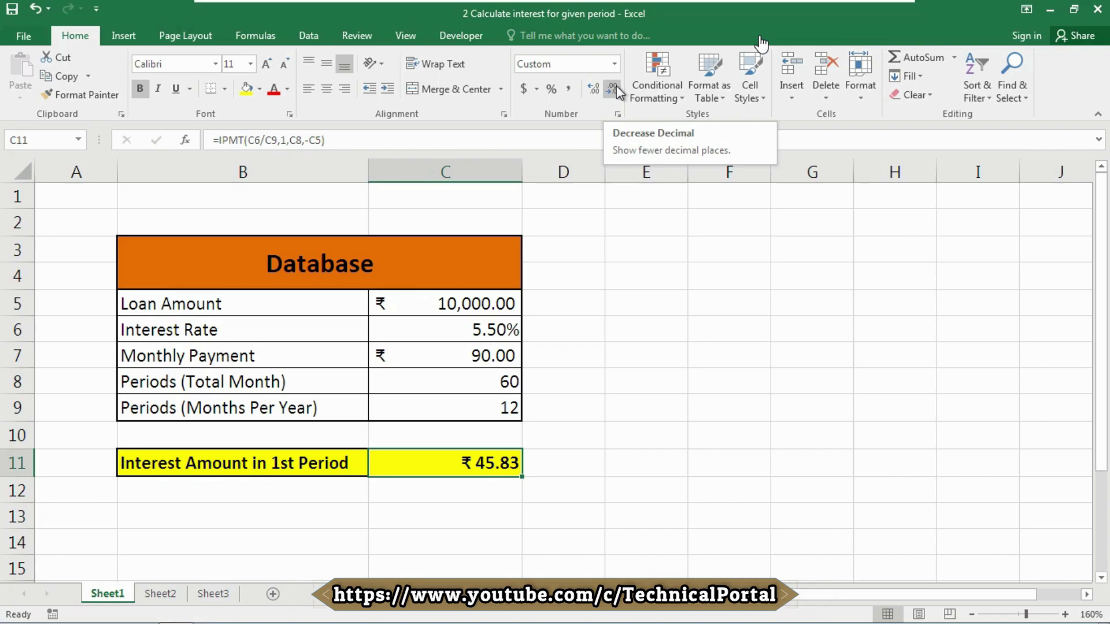
pyautogui.press('F2')
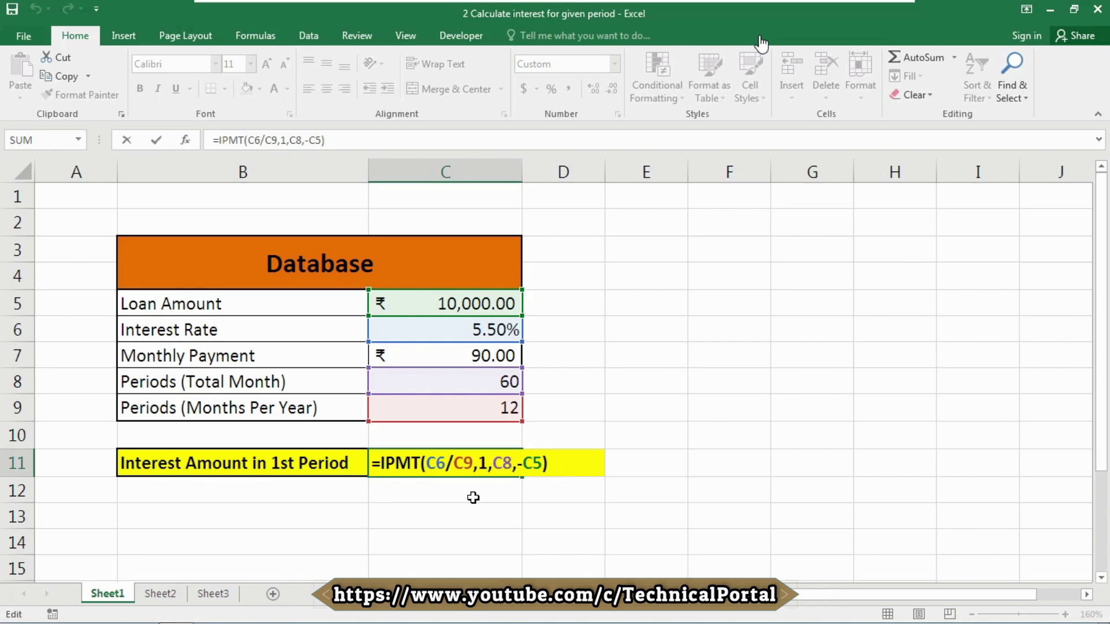
pyautogui.press('Return')
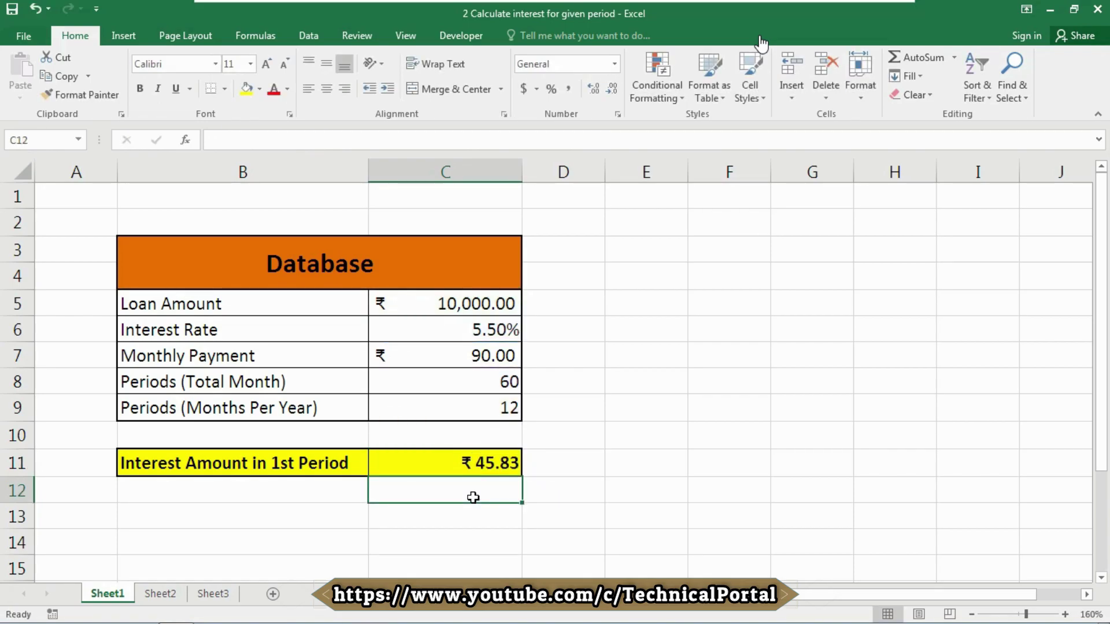
pyautogui.click(499, 457)
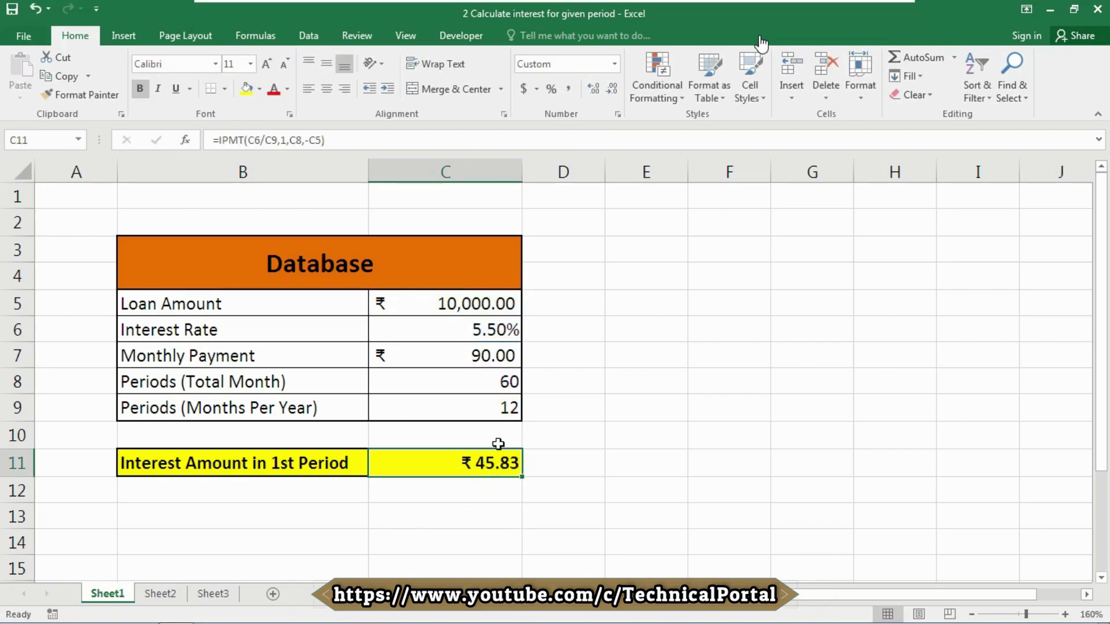